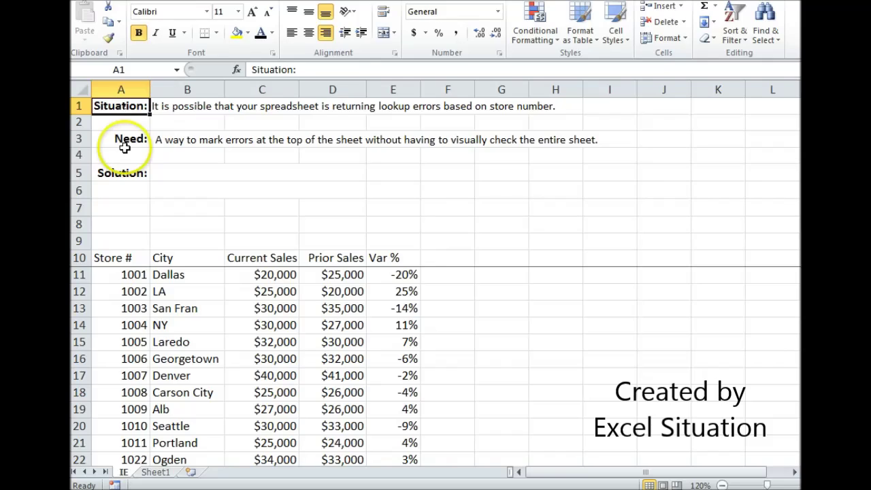
Review the Need note, the row 10 column headers, and the row 11 formulas behind City, Current Sales, Prior Sales and Var %
{"action": "left_click", "coordinate": [121, 137]}
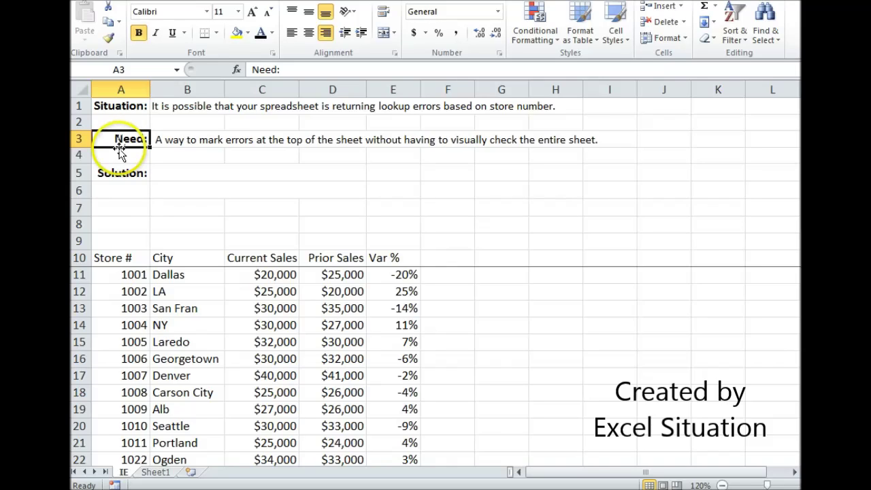
{"action": "left_click", "coordinate": [119, 259]}
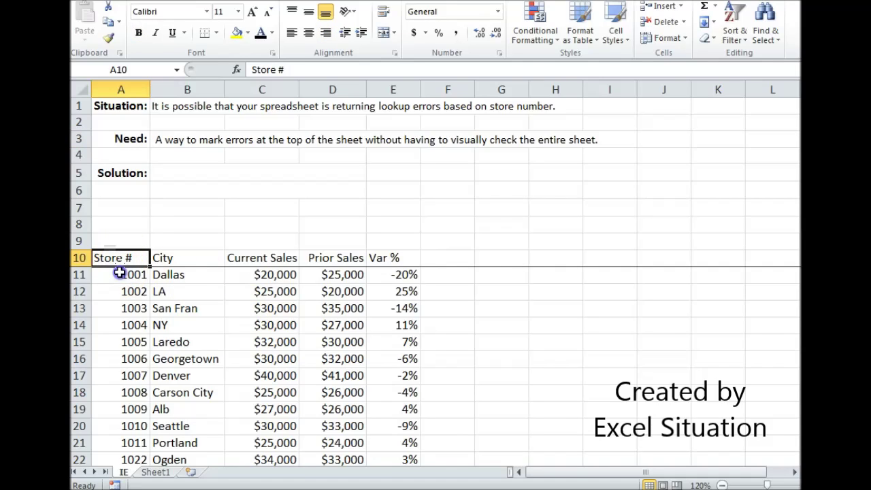
{"action": "left_click", "coordinate": [118, 272]}
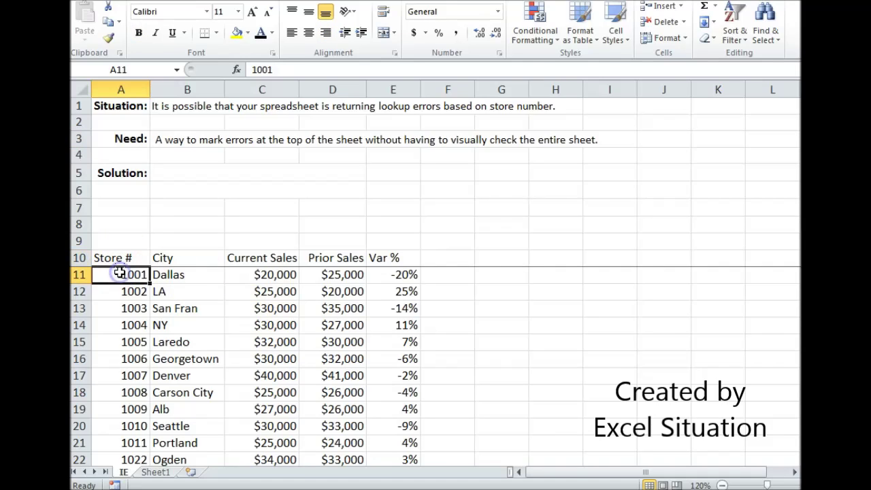
{"action": "left_click", "coordinate": [171, 259]}
{"action": "left_click", "coordinate": [239, 259]}
{"action": "left_click", "coordinate": [309, 257]}
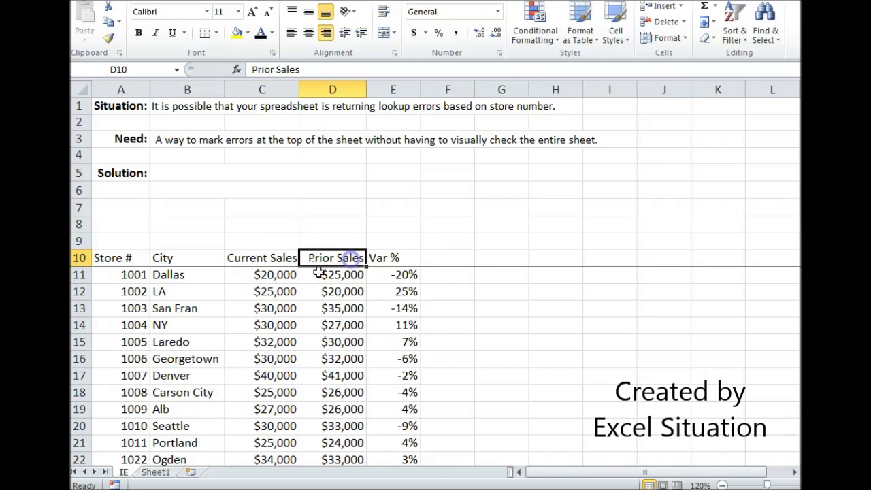
{"action": "left_click", "coordinate": [201, 274]}
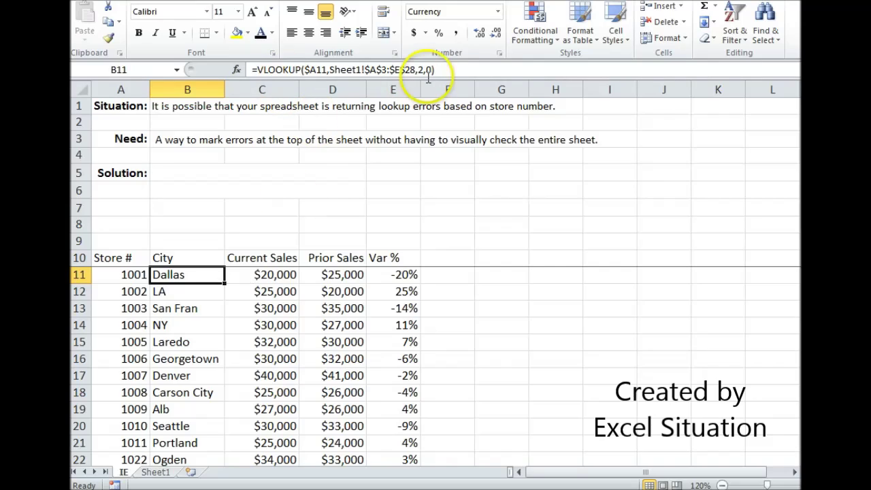
{"action": "left_click", "coordinate": [267, 275]}
{"action": "left_click", "coordinate": [325, 274]}
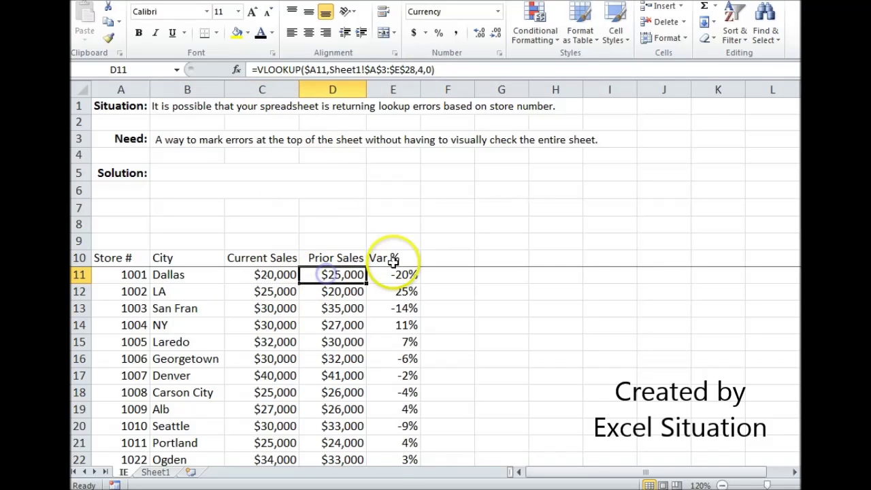
{"action": "left_click", "coordinate": [393, 259]}
{"action": "left_click", "coordinate": [395, 274]}
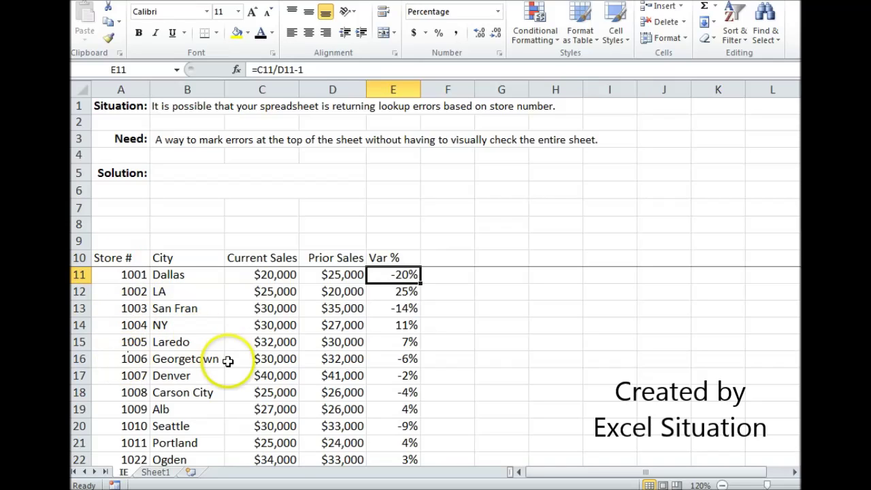
Compare the source data on Sheet1 with the IE sheet and inspect the lookup formulas in C14 and B14
{"action": "left_click", "coordinate": [157, 472]}
{"action": "left_click", "coordinate": [123, 472]}
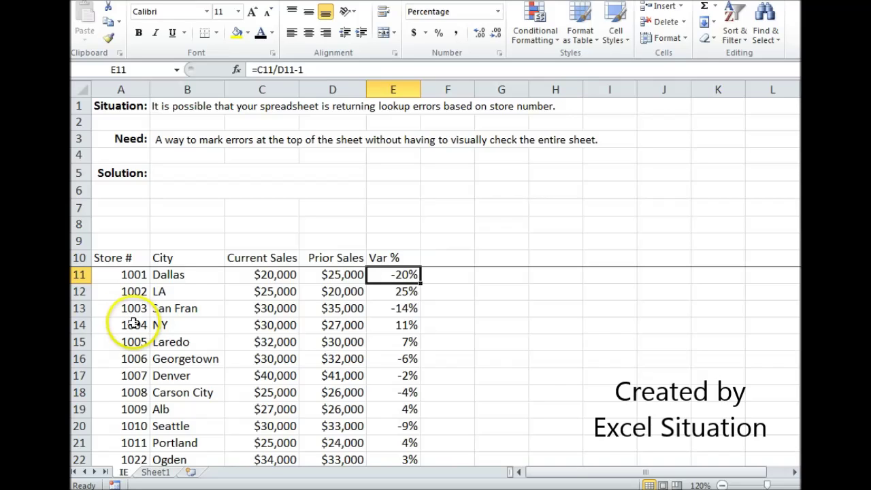
{"action": "left_click", "coordinate": [158, 471]}
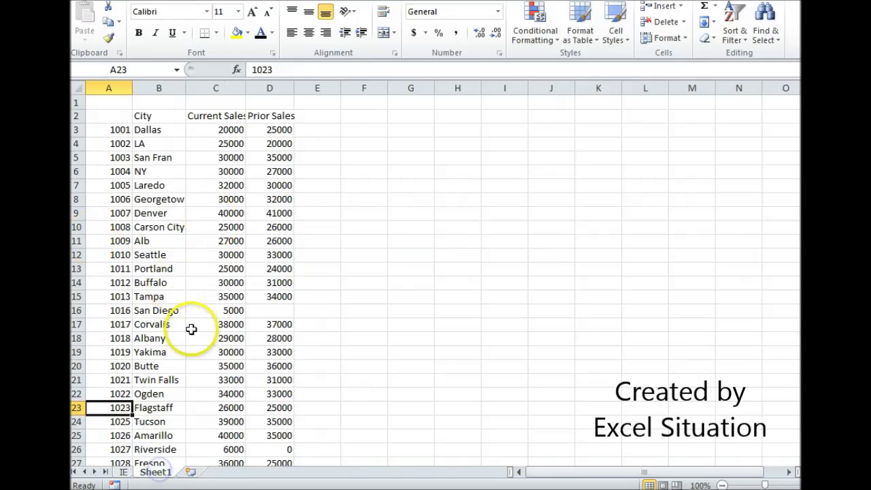
{"action": "left_click", "coordinate": [123, 471]}
{"action": "left_click", "coordinate": [267, 327]}
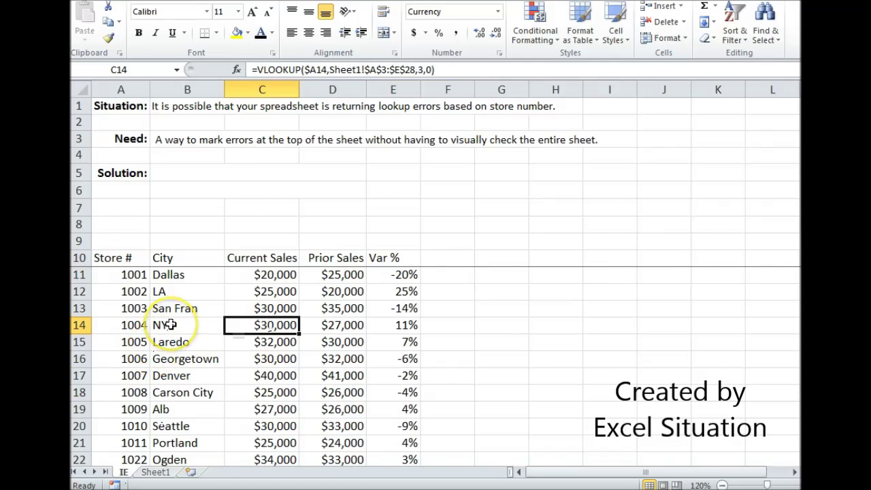
{"action": "left_click", "coordinate": [170, 324]}
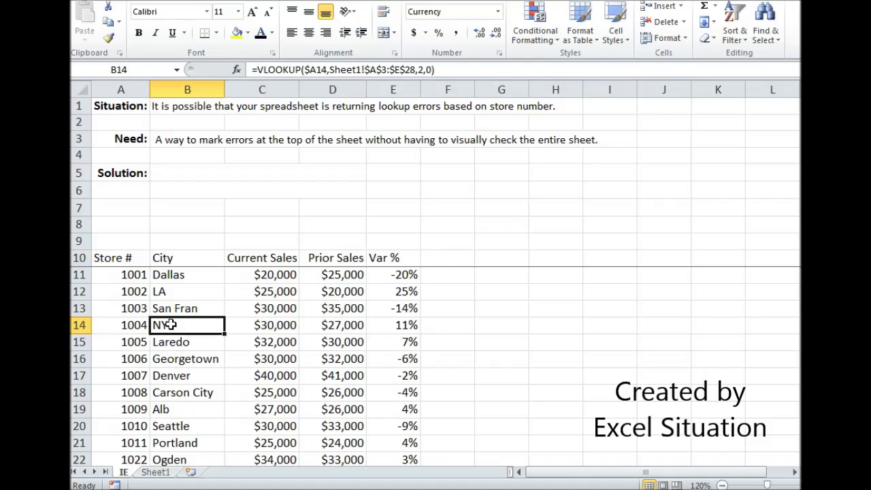
Begin a COUNTIF formula in cell B9 above the City header, using B11:B39 as its range
{"action": "left_click", "coordinate": [200, 238]}
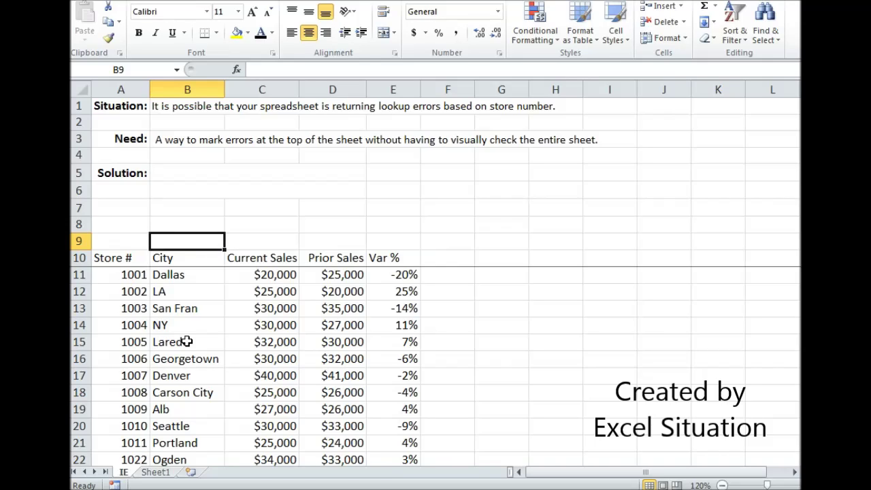
{"action": "left_click", "coordinate": [192, 242]}
{"action": "type", "text": "=counti"}
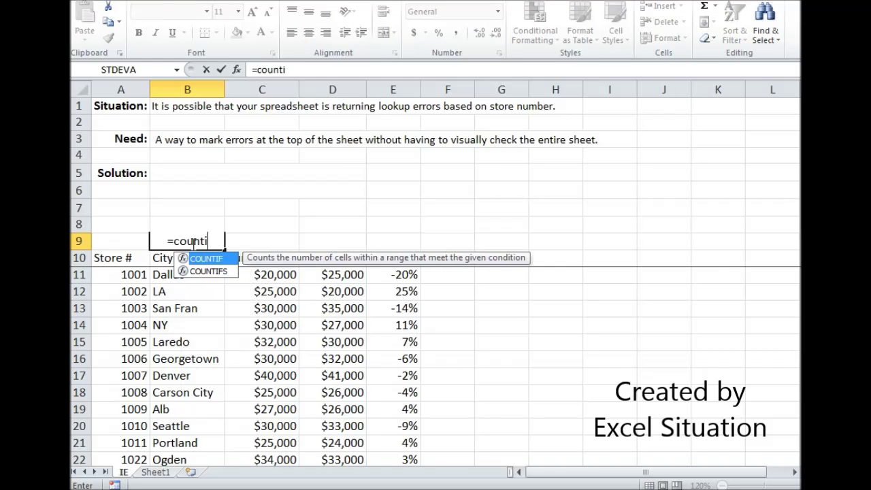
{"action": "type", "text": "f("}
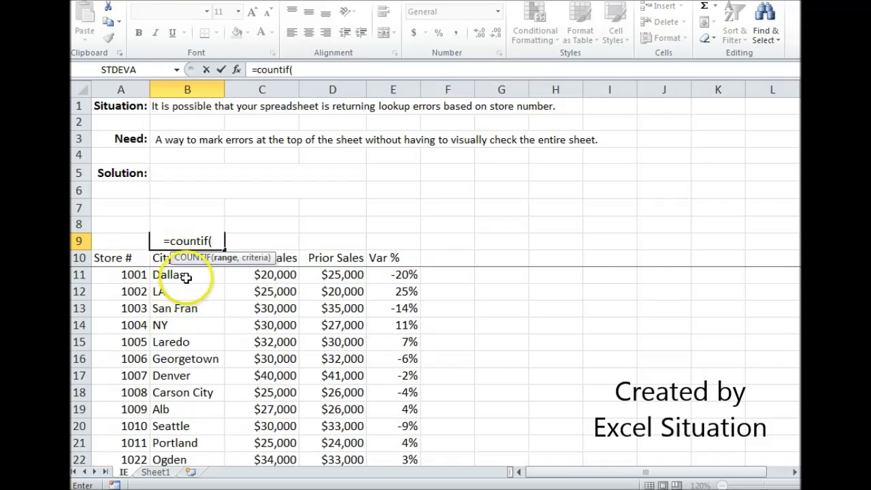
{"action": "left_click_drag", "start_coordinate": [186, 278], "coordinate": [196, 381]}
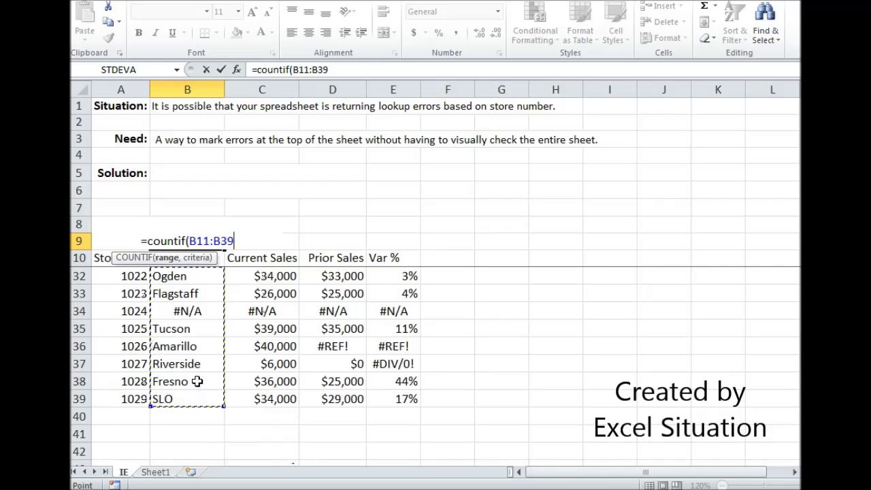
{"action": "left_click_drag", "start_coordinate": [796, 403], "coordinate": [797, 390]}
Complete the B9 formula with the #N/A criterion so it reads =COUNTIF(B11:B39,"=#N/A")
{"action": "left_click", "coordinate": [338, 70]}
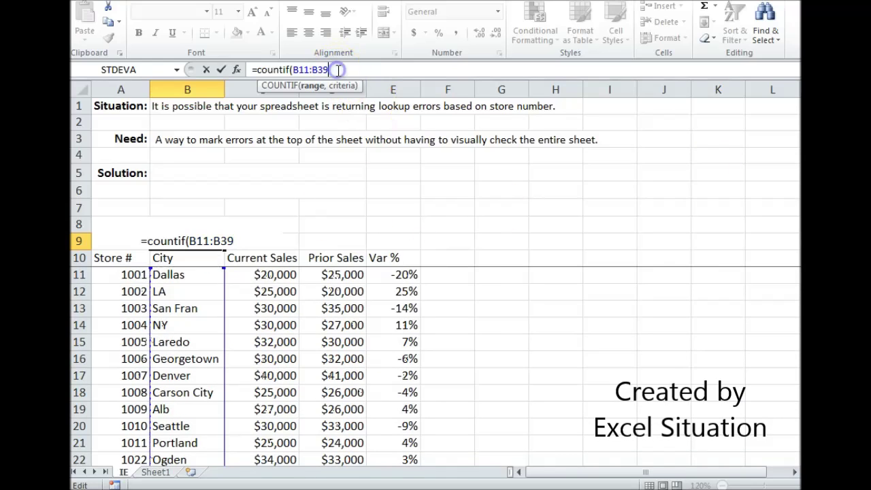
{"action": "type", "text": ","}
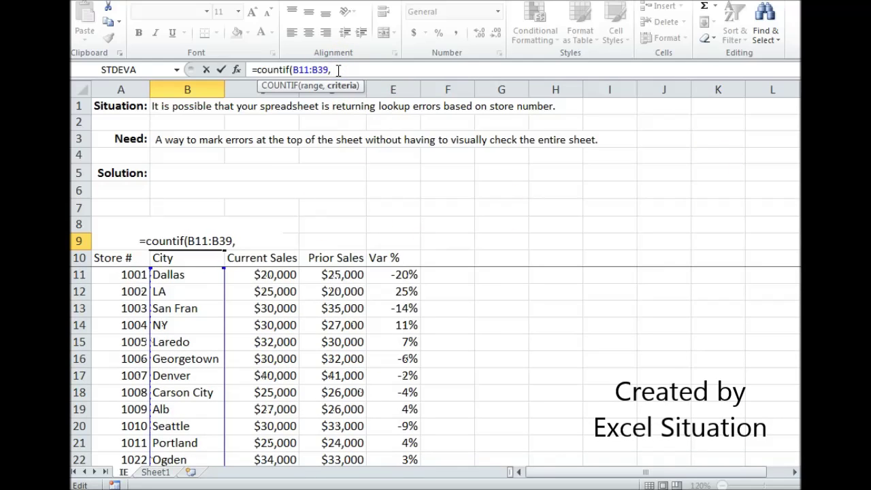
{"action": "type", "text": "\""}
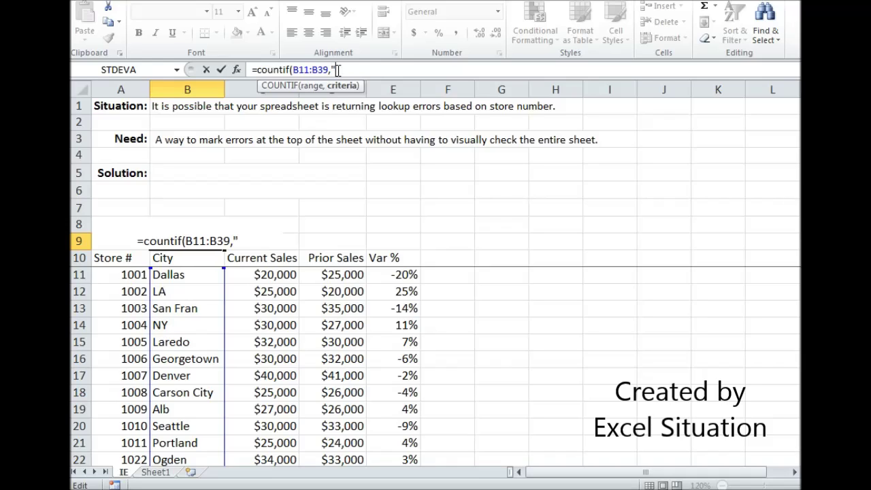
{"action": "type", "text": "=#"}
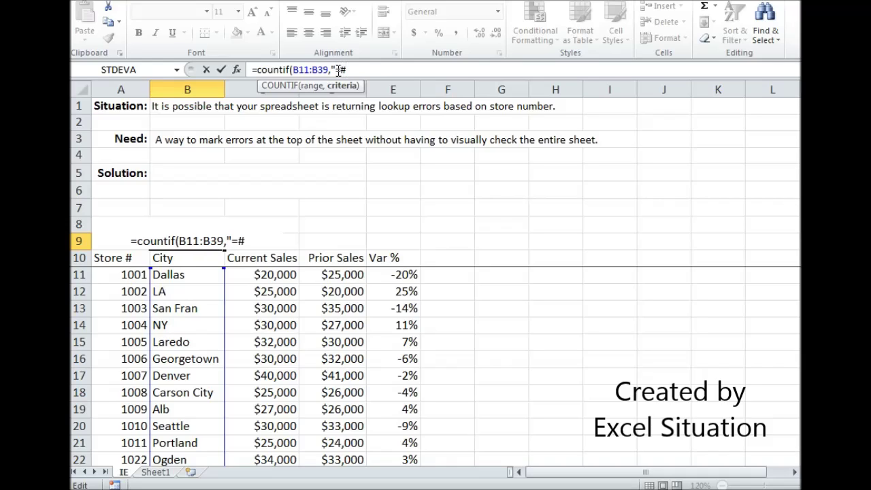
{"action": "type", "text": "N/A"}
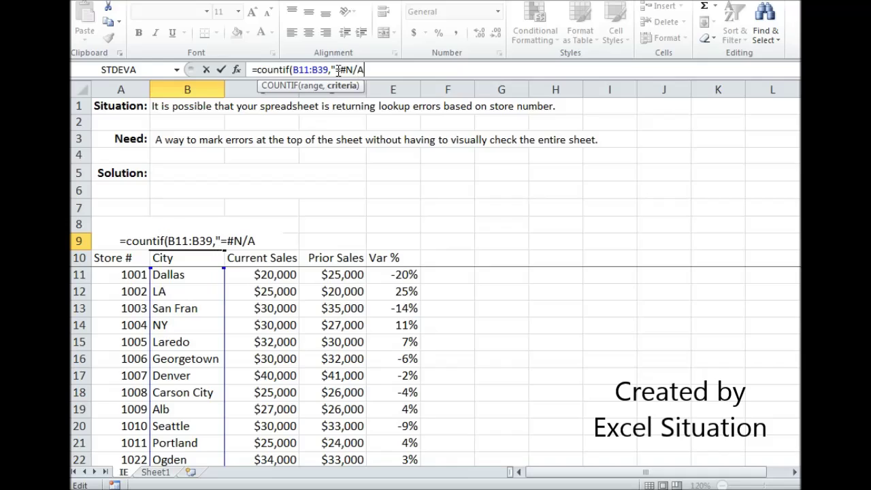
{"action": "type", "text": "\""}
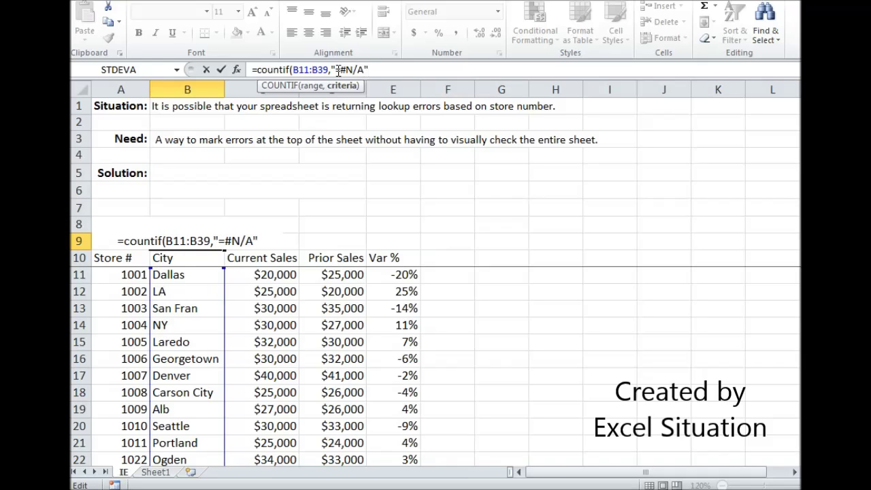
{"action": "type", "text": ")"}
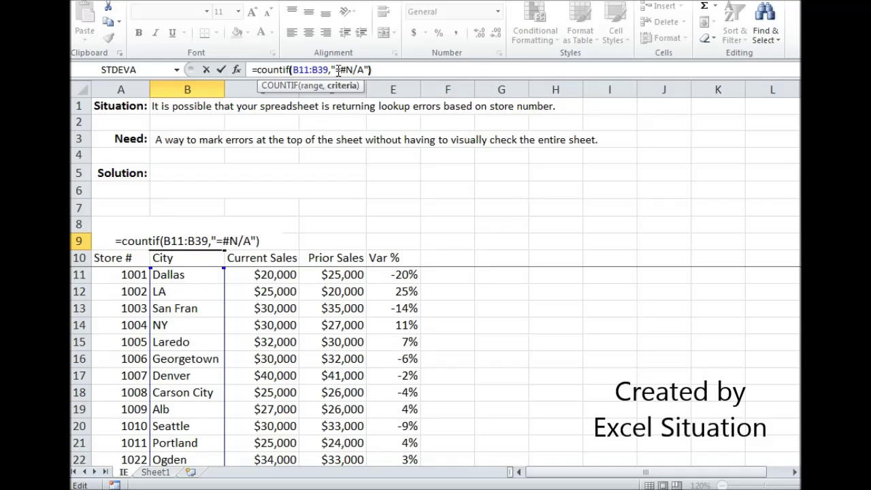
{"action": "key", "text": "Return"}
{"action": "left_click", "coordinate": [196, 241]}
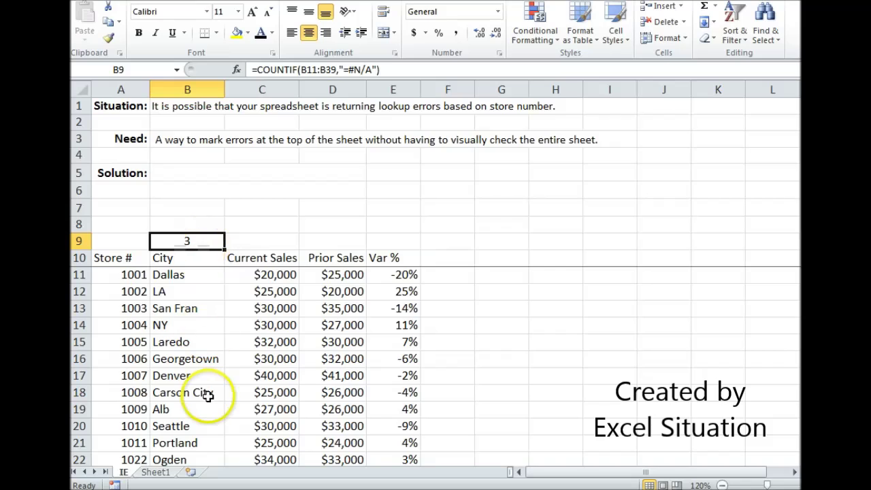
Examine the rows for stores 1014 and 1015 on the IE sheet and look for those store numbers in Sheet1
{"action": "scroll", "coordinate": [207, 396], "scroll_direction": "down", "scroll_amount": 3}
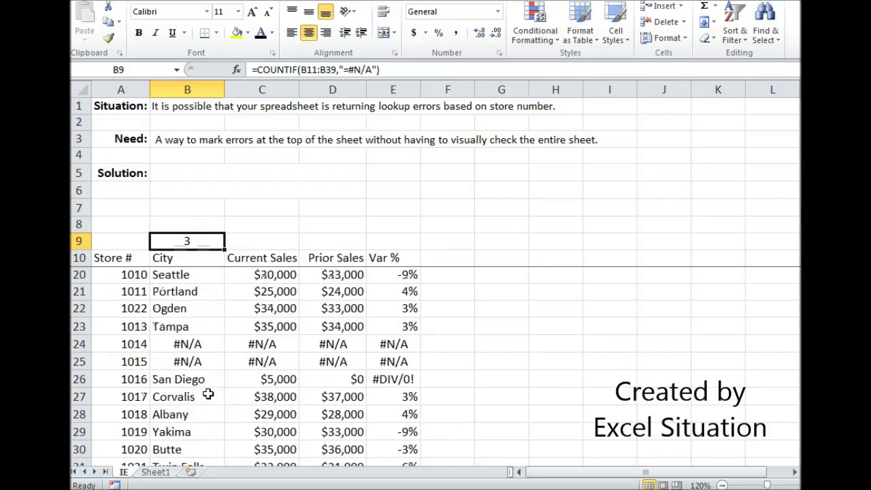
{"action": "left_click", "coordinate": [125, 344]}
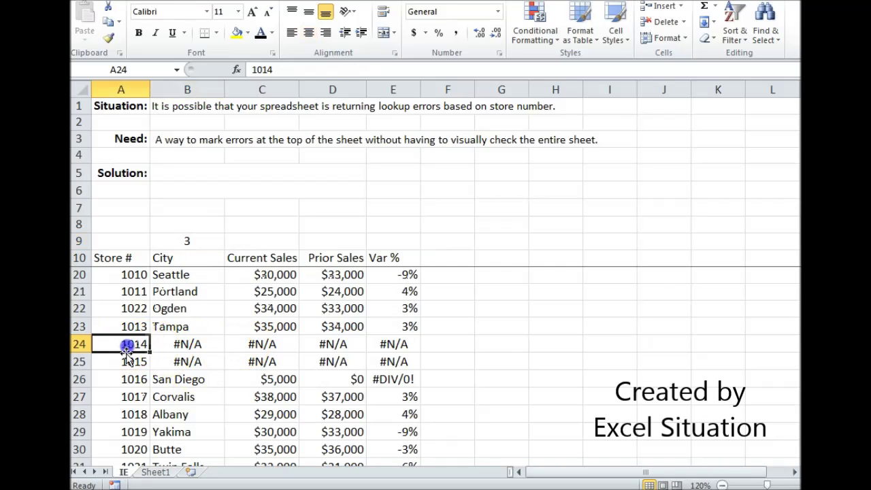
{"action": "left_click", "coordinate": [118, 363]}
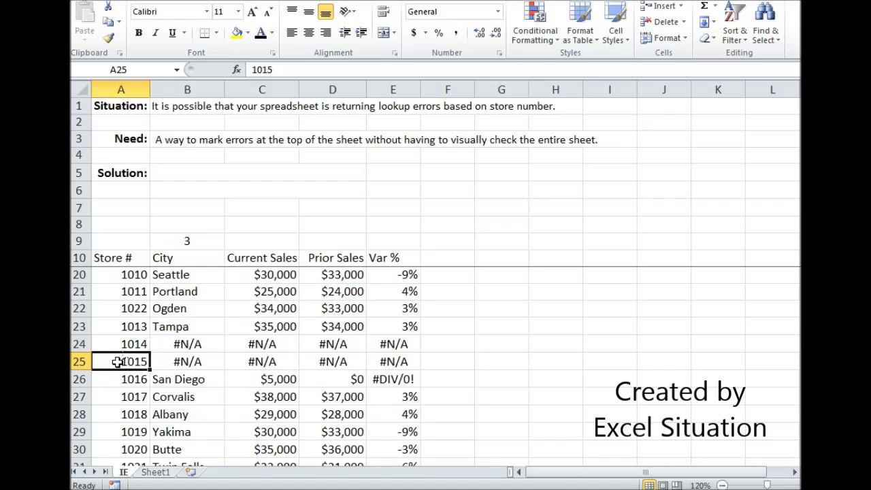
{"action": "left_click", "coordinate": [178, 344]}
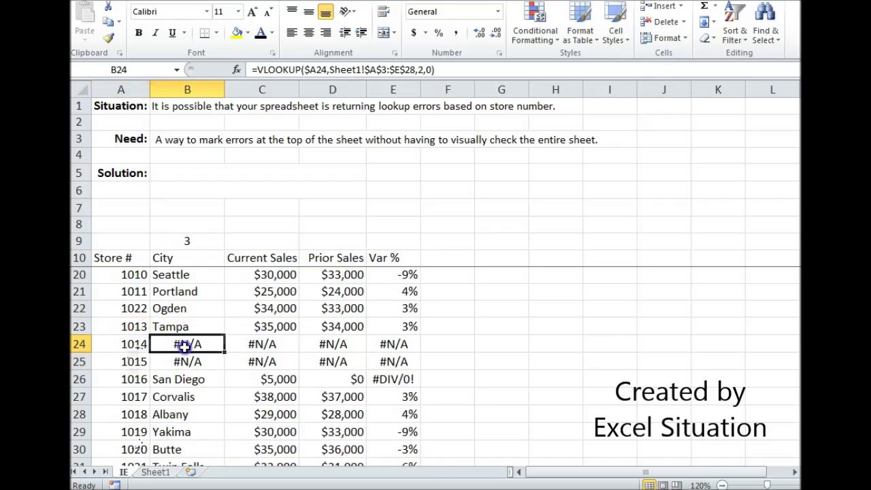
{"action": "left_click", "coordinate": [160, 471]}
{"action": "left_click", "coordinate": [162, 200]}
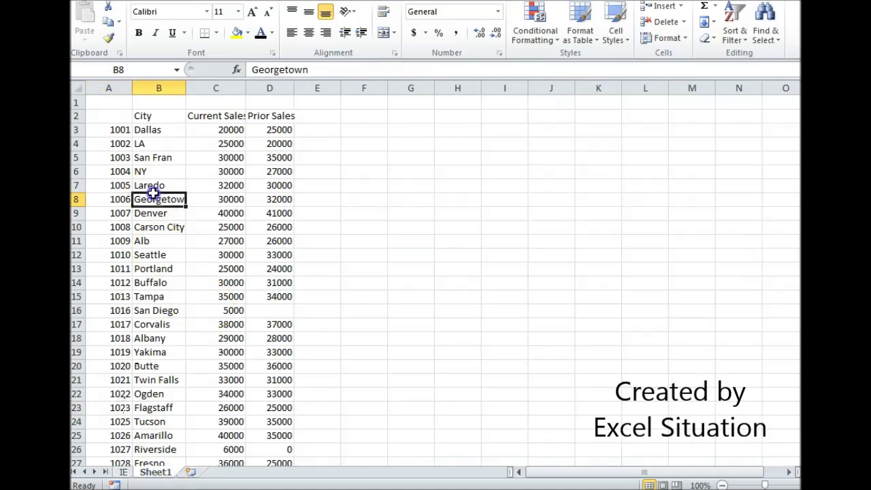
{"action": "left_click", "coordinate": [113, 297]}
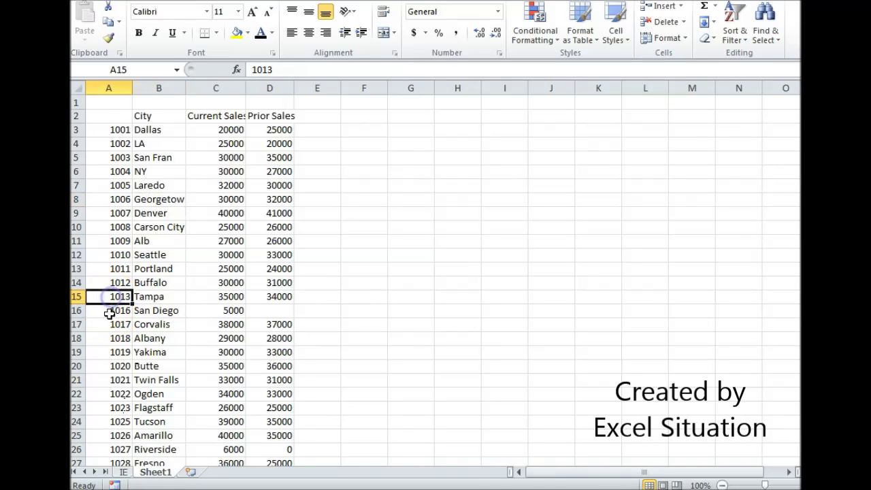
{"action": "left_click", "coordinate": [111, 310], "text": "shift"}
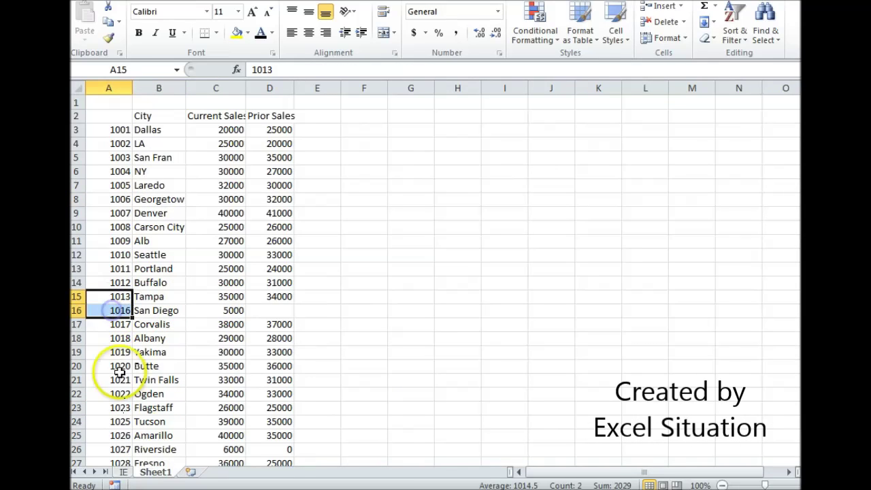
Examine store 1024 on the IE sheet, look for its number in Sheet1, and inspect its City lookup formula
{"action": "left_click", "coordinate": [123, 472]}
{"action": "left_click", "coordinate": [133, 416]}
{"action": "left_click", "coordinate": [156, 472]}
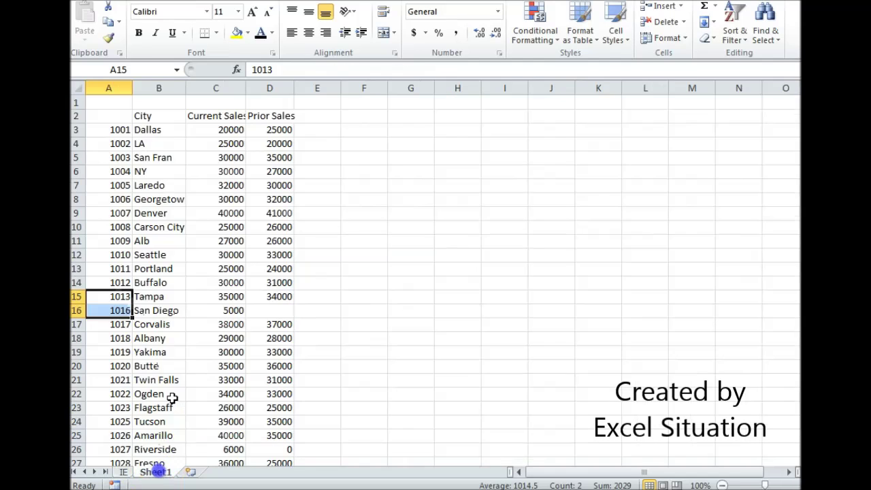
{"action": "scroll", "coordinate": [171, 395], "scroll_direction": "down", "scroll_amount": 3}
{"action": "left_click_drag", "start_coordinate": [109, 282], "coordinate": [109, 294]}
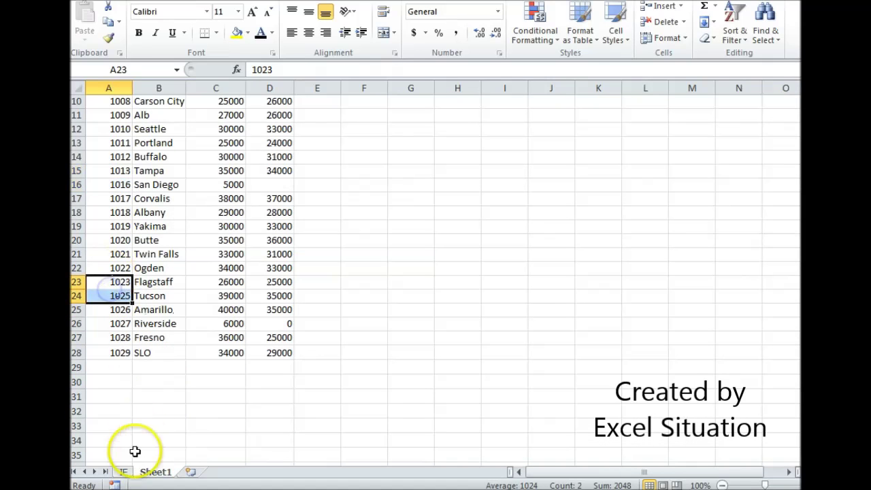
{"action": "left_click", "coordinate": [124, 472]}
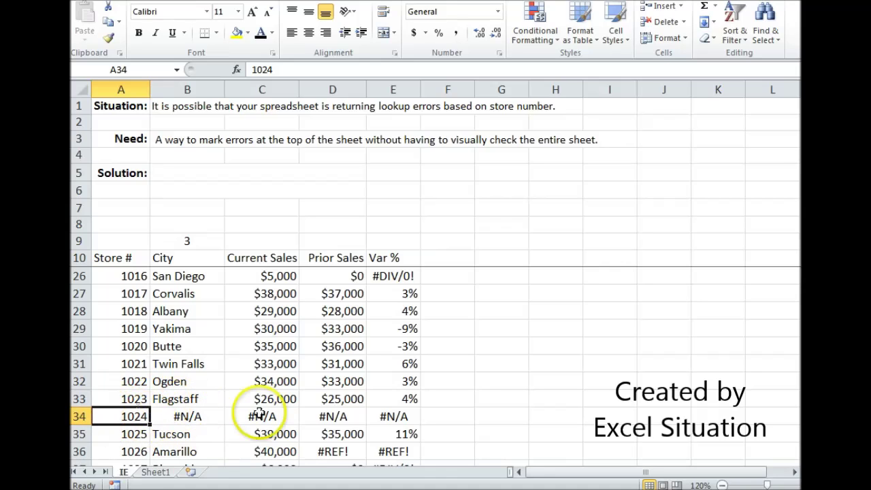
{"action": "left_click", "coordinate": [182, 416]}
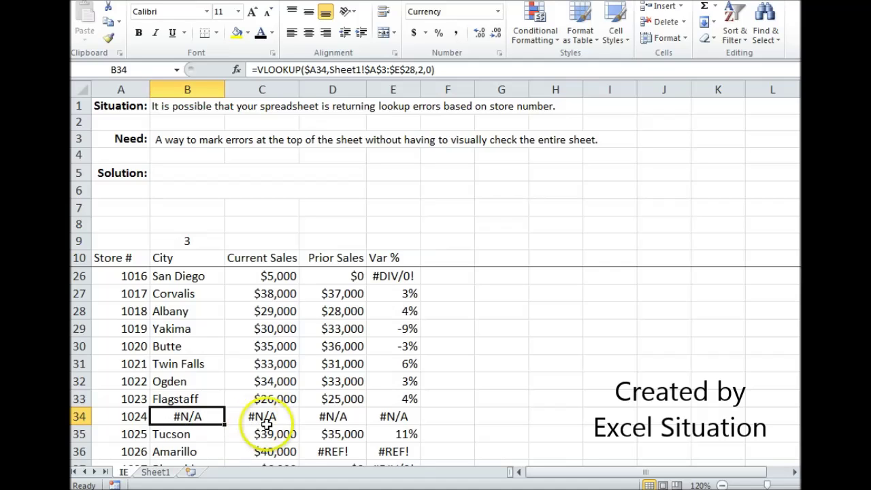
{"action": "scroll", "coordinate": [249, 415], "scroll_direction": "up", "scroll_amount": 2}
{"action": "scroll", "coordinate": [245, 412], "scroll_direction": "up", "scroll_amount": 3}
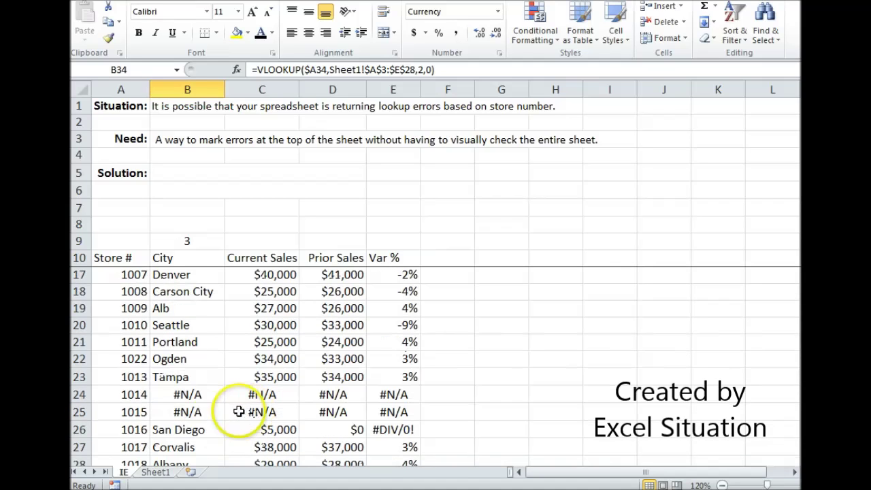
Copy the City error-count formula in B9 across to E9 and clear the copies in C9:D9
{"action": "left_click", "coordinate": [180, 400]}
{"action": "left_click", "coordinate": [130, 402]}
{"action": "left_click", "coordinate": [156, 414]}
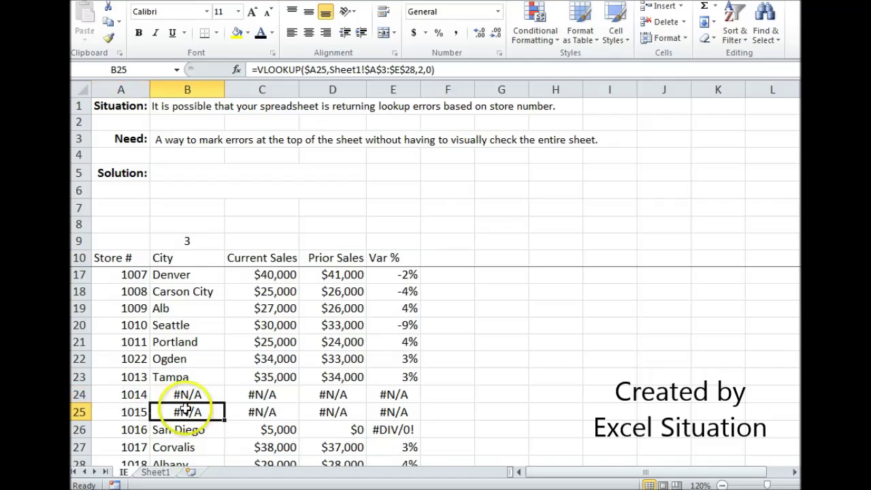
{"action": "scroll", "coordinate": [195, 387], "scroll_direction": "up", "scroll_amount": 2}
{"action": "left_click", "coordinate": [204, 238]}
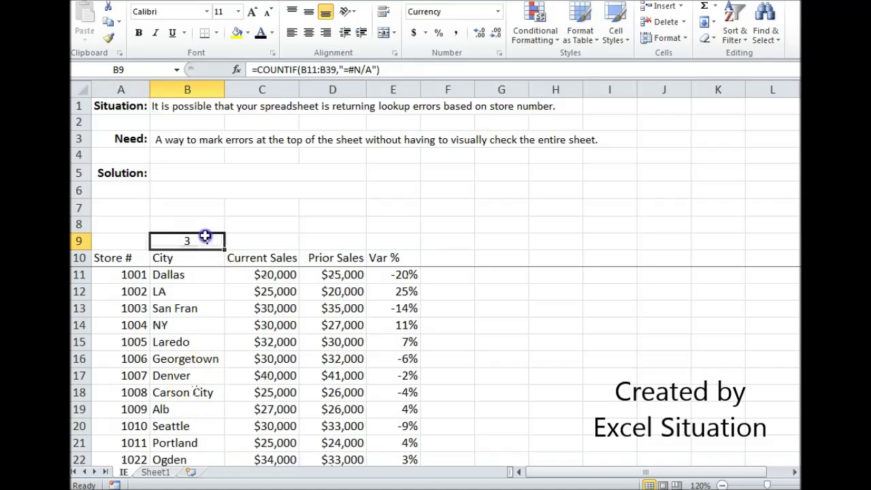
{"action": "left_click_drag", "start_coordinate": [228, 251], "coordinate": [293, 247]}
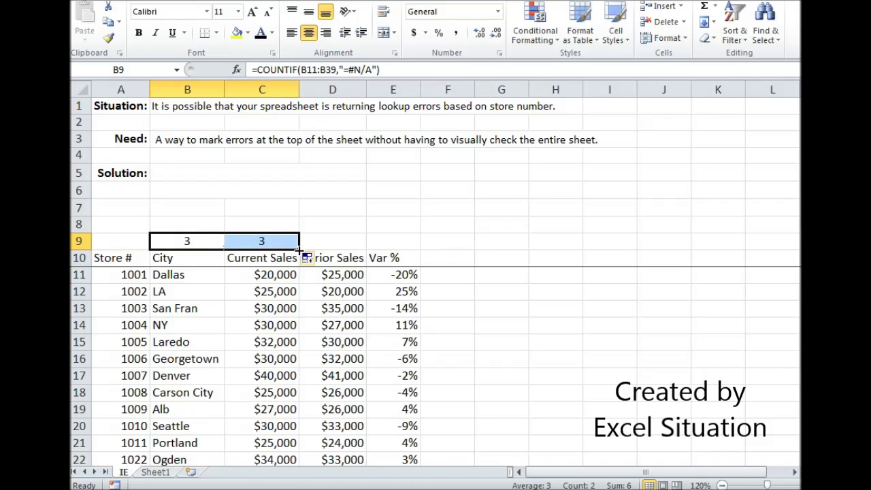
{"action": "left_click_drag", "start_coordinate": [300, 249], "coordinate": [321, 257]}
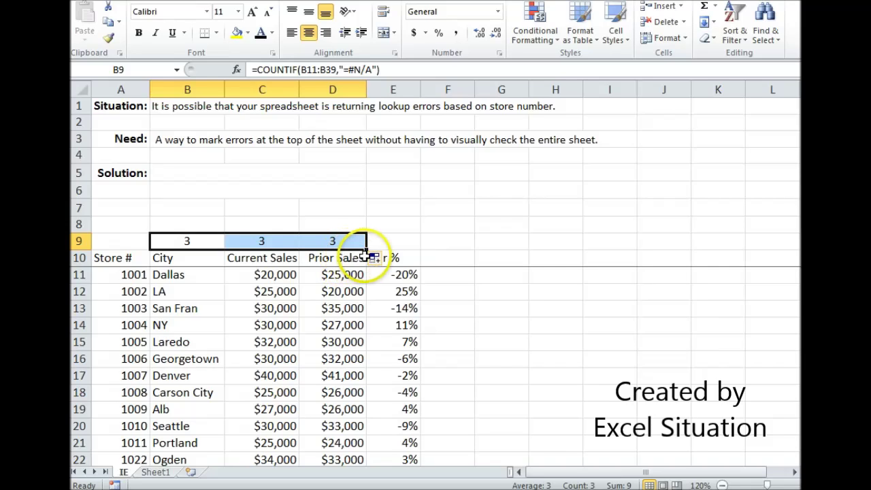
{"action": "left_click_drag", "start_coordinate": [367, 249], "coordinate": [395, 251]}
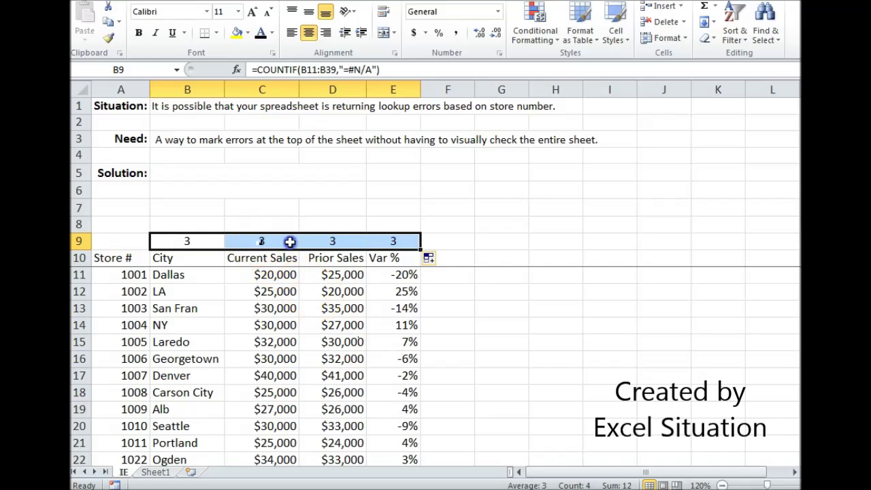
{"action": "left_click_drag", "start_coordinate": [288, 241], "coordinate": [340, 241]}
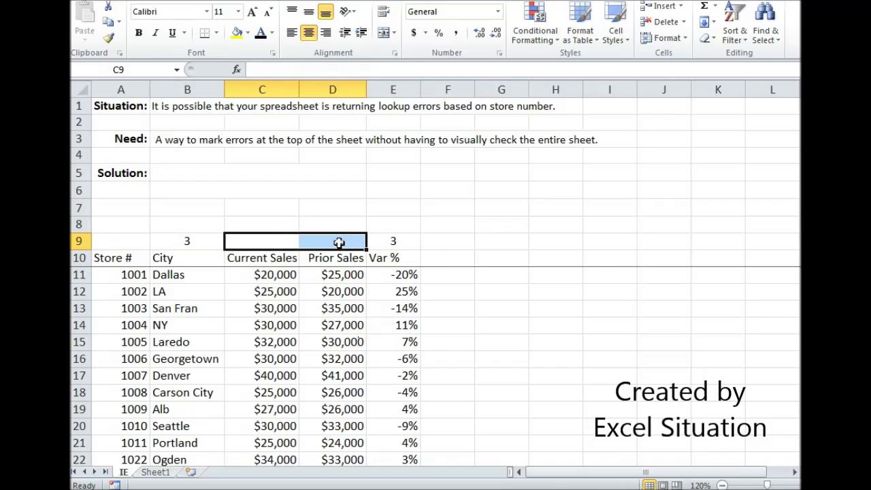
{"action": "left_click", "coordinate": [393, 307]}
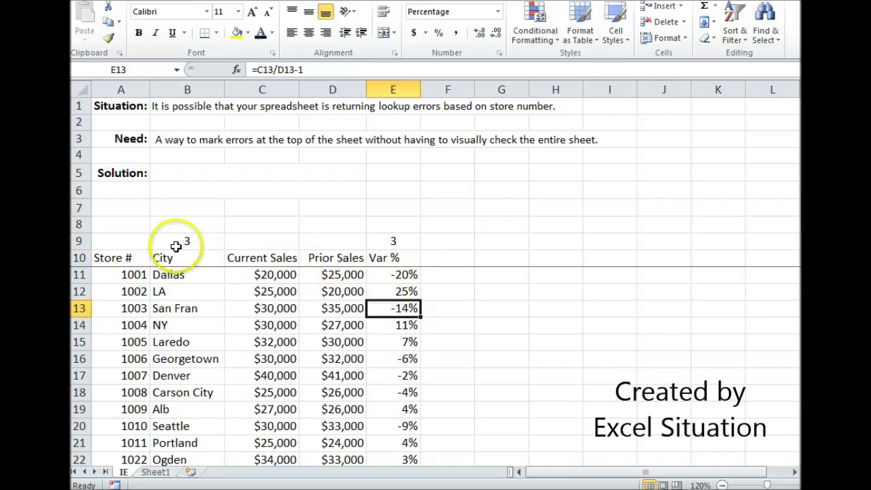
Replace the formula in E9 above Var % with the array formula {=SUM(IF(ISERROR(E11:E39),1))}
{"action": "left_click", "coordinate": [398, 244]}
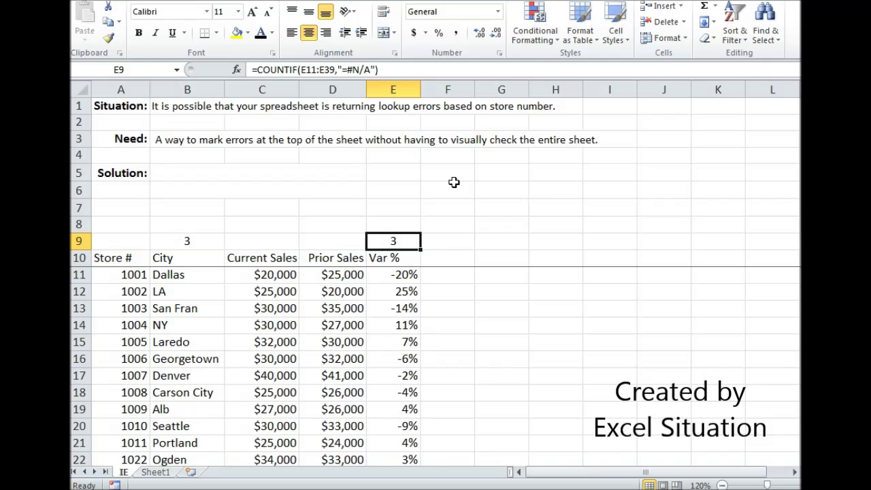
{"action": "type", "text": "=sum"}
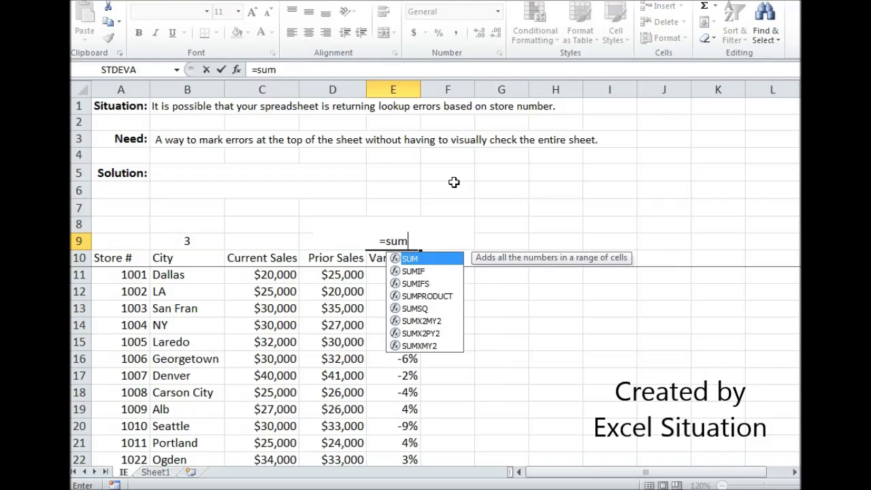
{"action": "type", "text": "(if(i"}
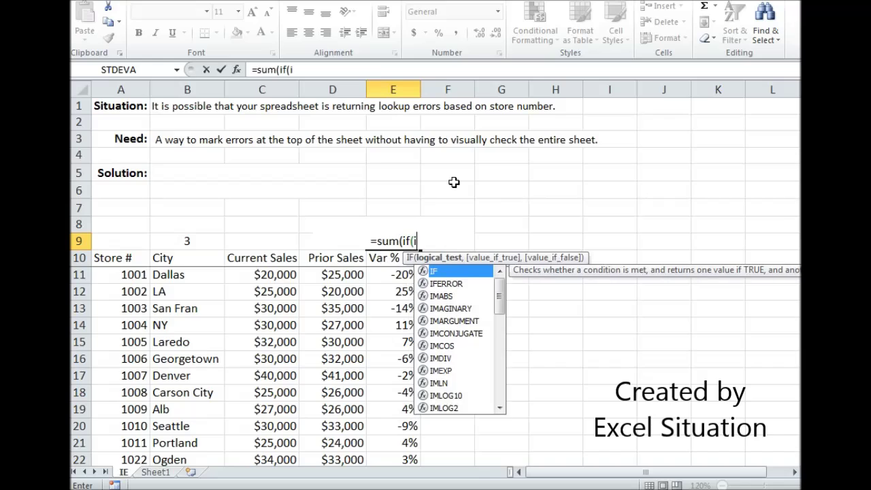
{"action": "type", "text": "serror"}
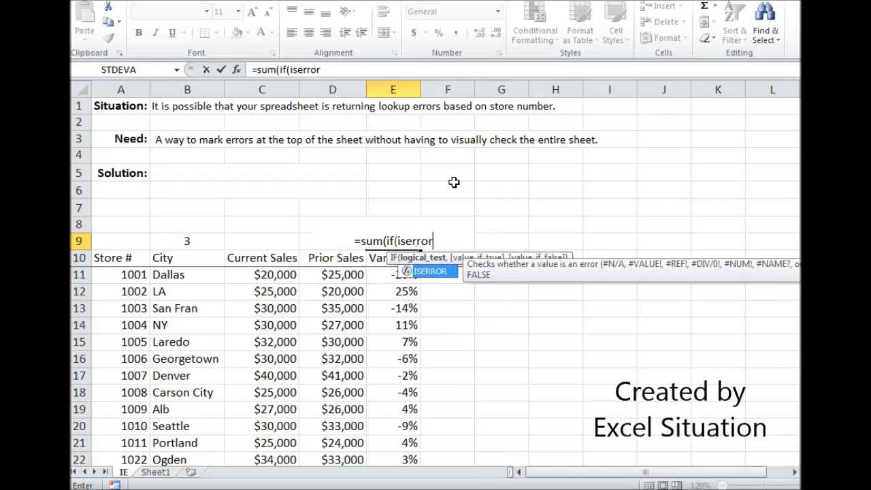
{"action": "type", "text": "("}
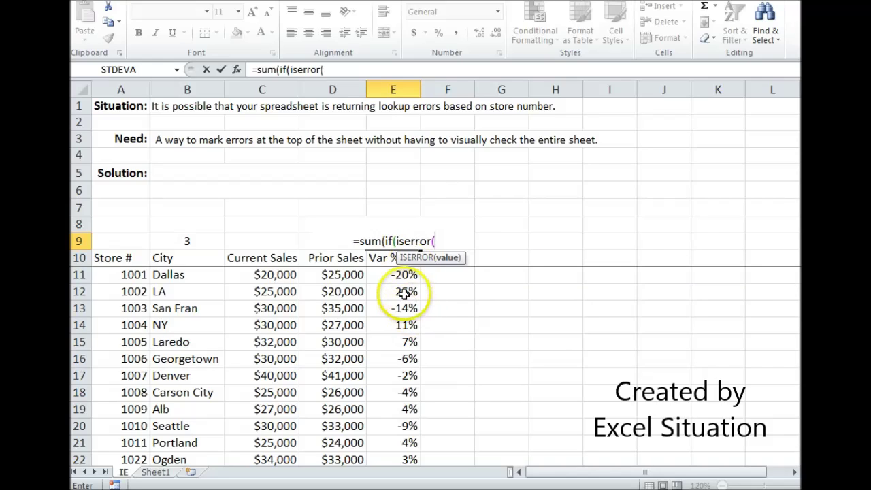
{"action": "left_click_drag", "start_coordinate": [407, 275], "coordinate": [399, 450]}
{"action": "type", "text": "),1))"}
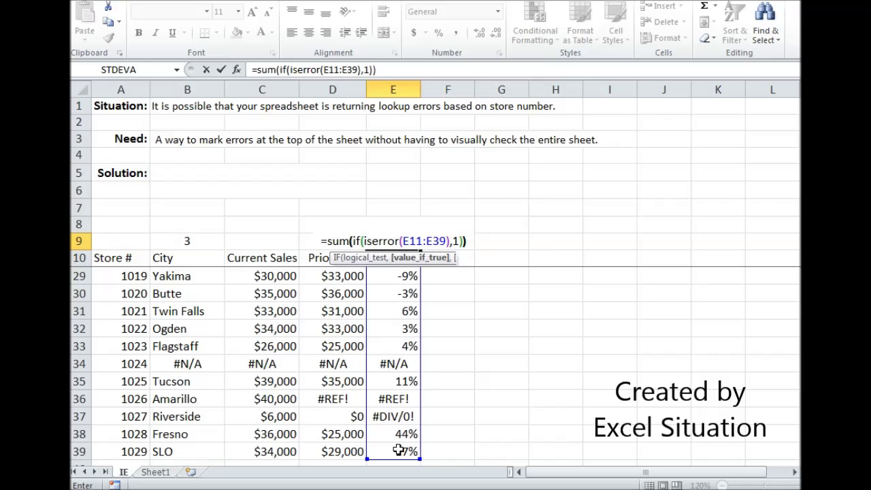
{"action": "key", "text": "ctrl+shift+Return"}
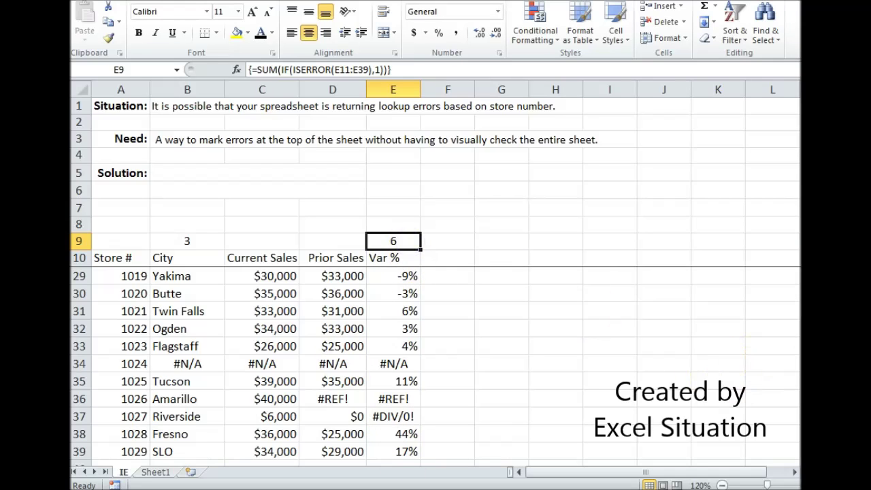
Examine the Var % errors for stores 1014 to 1016, including the sales values and formula behind E26
{"action": "scroll", "coordinate": [436, 367], "scroll_direction": "up", "scroll_amount": 6}
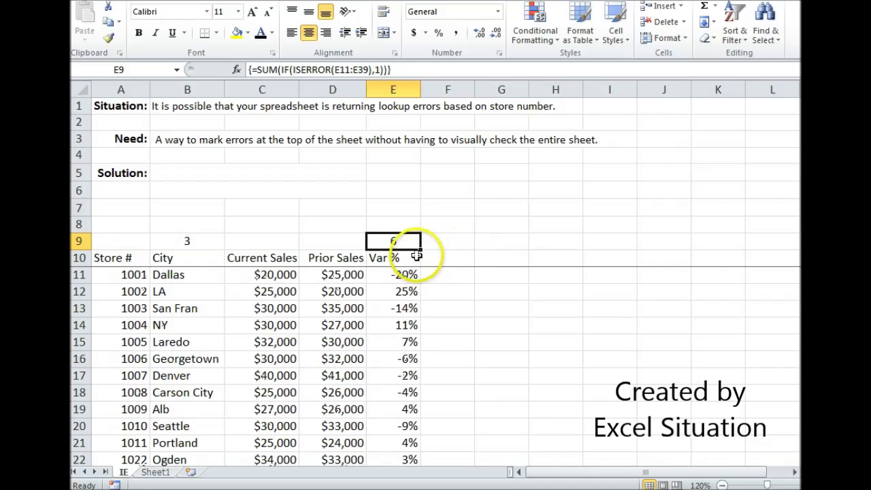
{"action": "scroll", "coordinate": [401, 396], "scroll_direction": "down", "scroll_amount": 2}
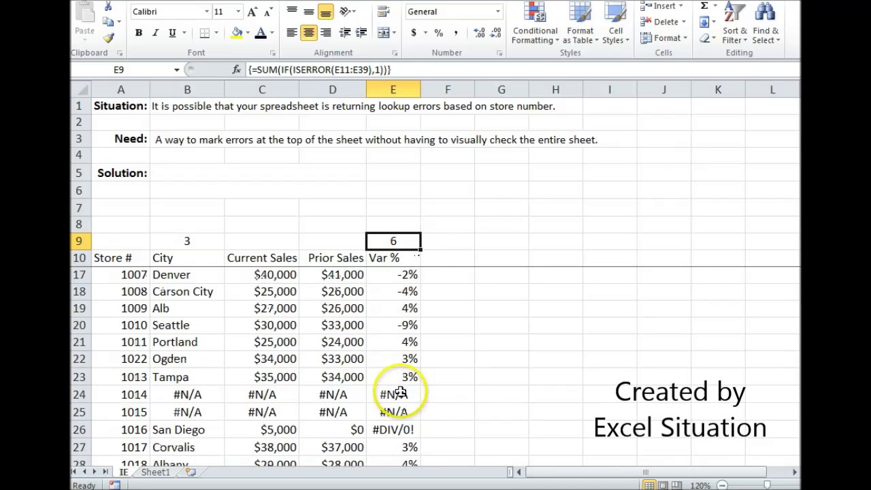
{"action": "left_click", "coordinate": [408, 394]}
{"action": "left_click", "coordinate": [404, 429]}
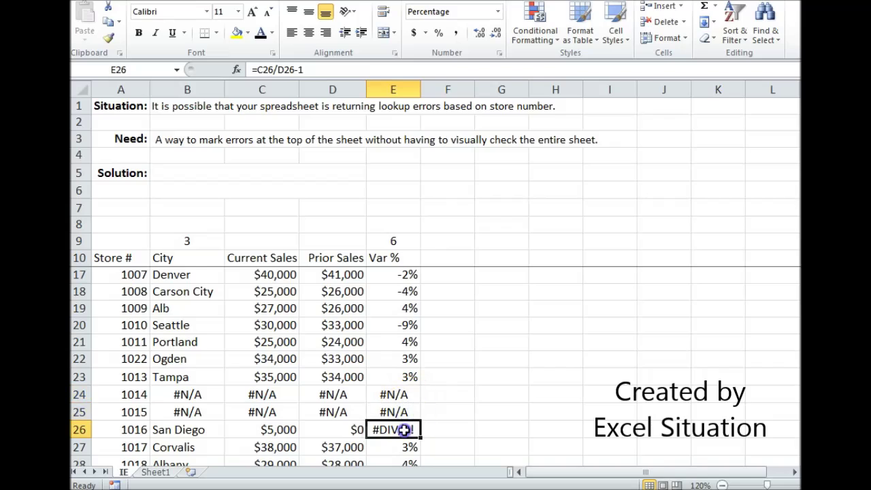
{"action": "left_click", "coordinate": [174, 433]}
{"action": "left_click", "coordinate": [275, 431]}
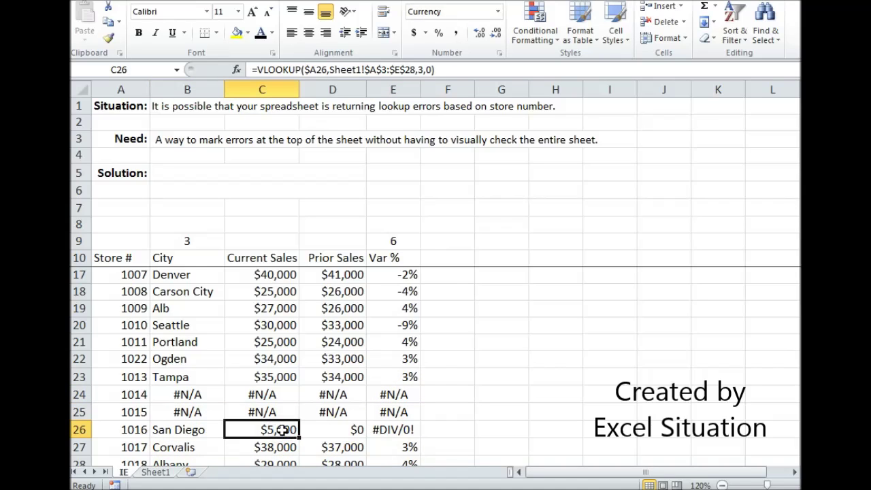
{"action": "left_click", "coordinate": [341, 430]}
{"action": "left_click", "coordinate": [395, 430]}
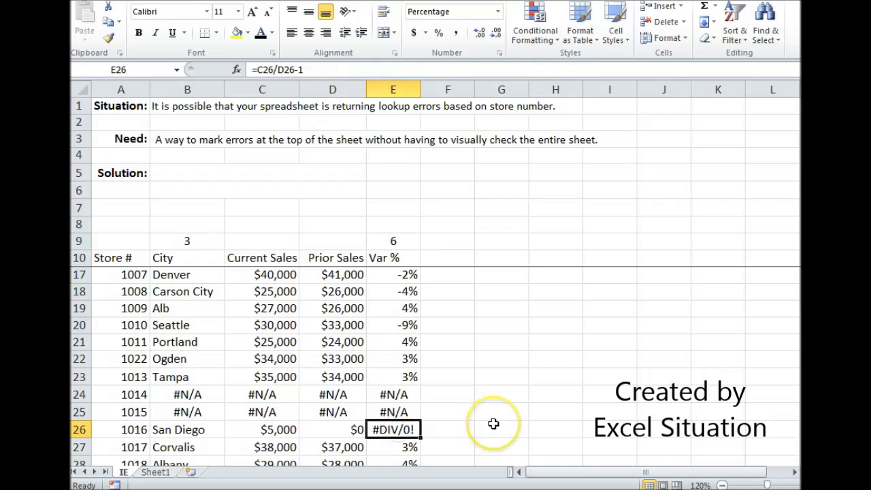
Examine the Var % errors for stores 1026 and 1027, the lookup formula in D36, and the array formula in E9
{"action": "scroll", "coordinate": [494, 423], "scroll_direction": "down", "scroll_amount": 5}
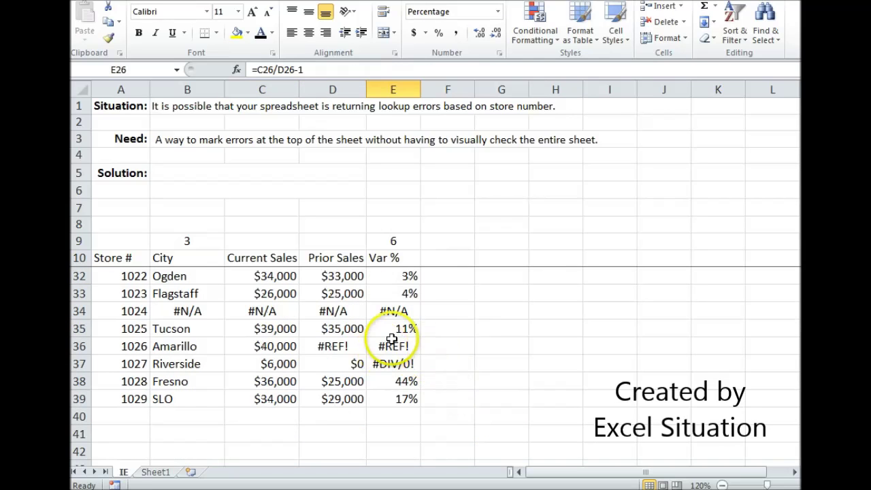
{"action": "left_click", "coordinate": [392, 340]}
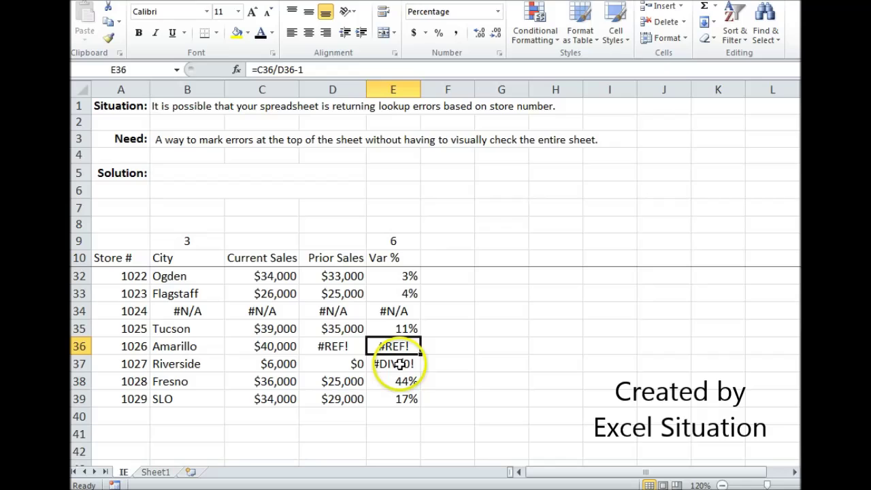
{"action": "left_click", "coordinate": [398, 364]}
{"action": "left_click", "coordinate": [395, 347]}
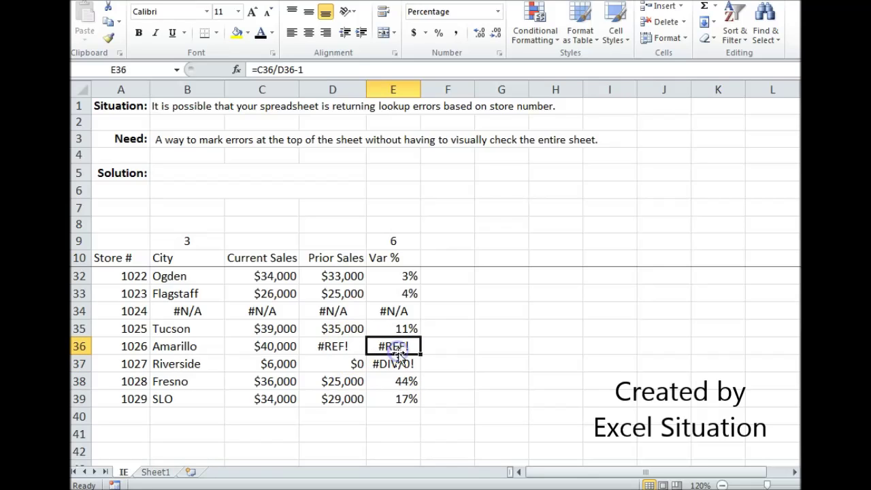
{"action": "left_click", "coordinate": [342, 348]}
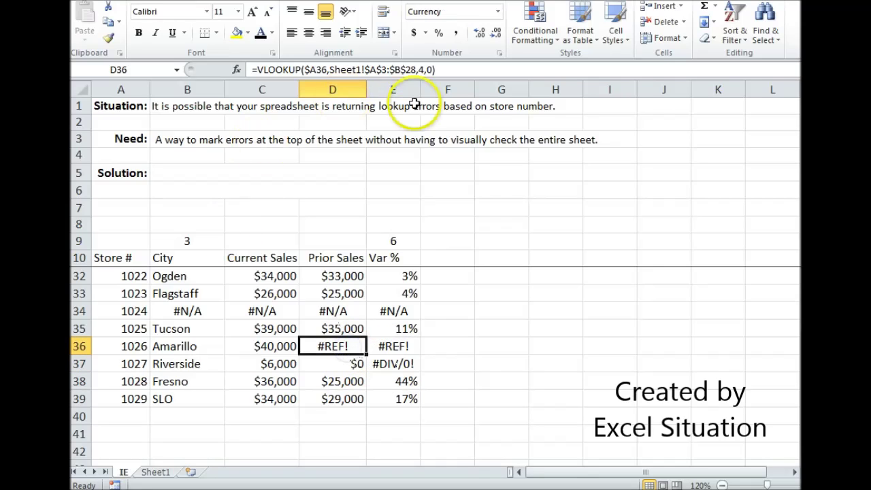
{"action": "left_click", "coordinate": [383, 366]}
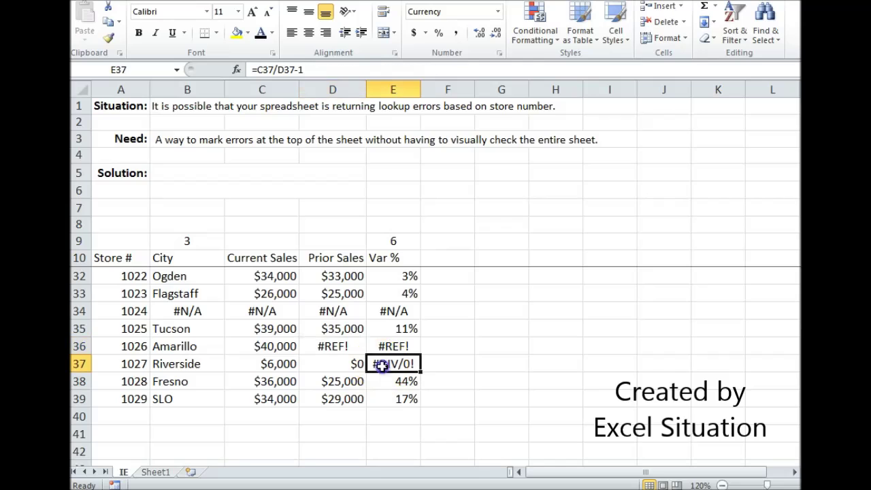
{"action": "left_click", "coordinate": [405, 242]}
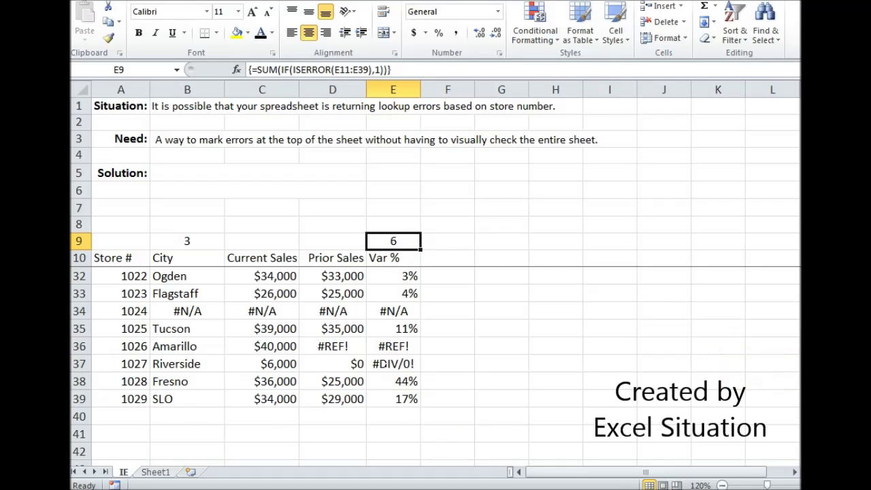
{"action": "scroll", "coordinate": [436, 367], "scroll_direction": "up", "scroll_amount": 7}
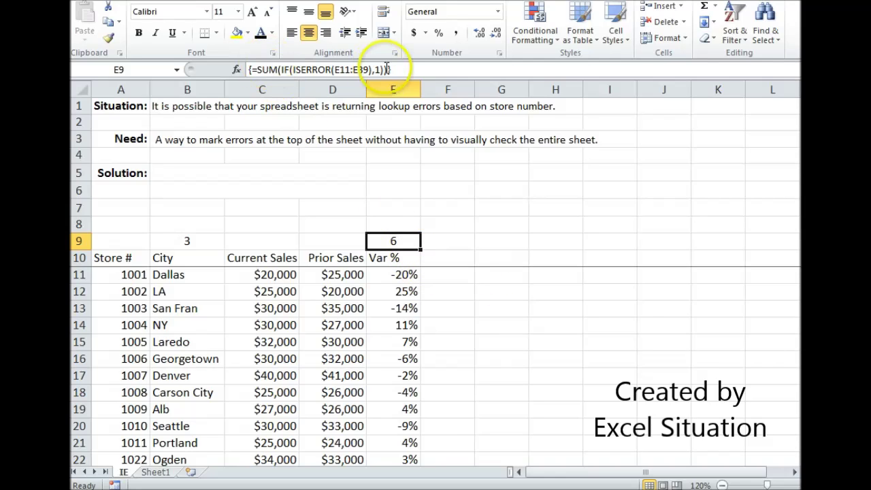
Reveal the hidden solution formulas in B5:B6 by changing their font colour to black
{"action": "left_click", "coordinate": [197, 242]}
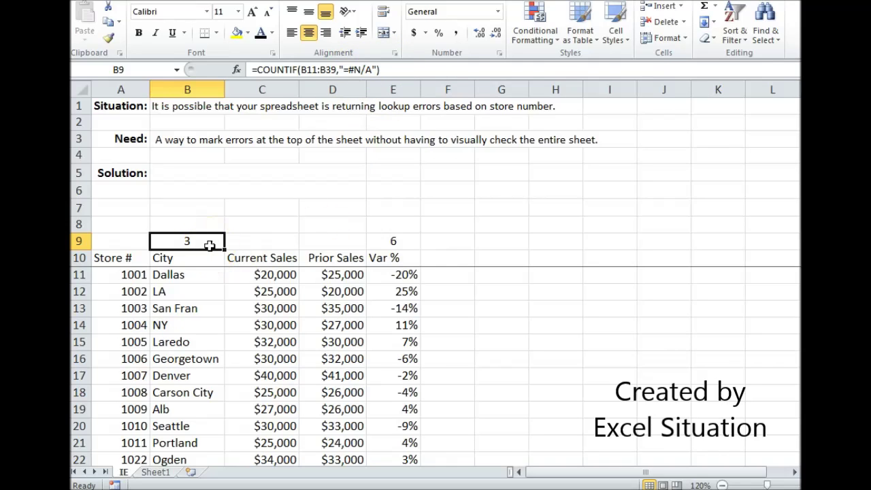
{"action": "left_click_drag", "start_coordinate": [181, 173], "coordinate": [179, 188]}
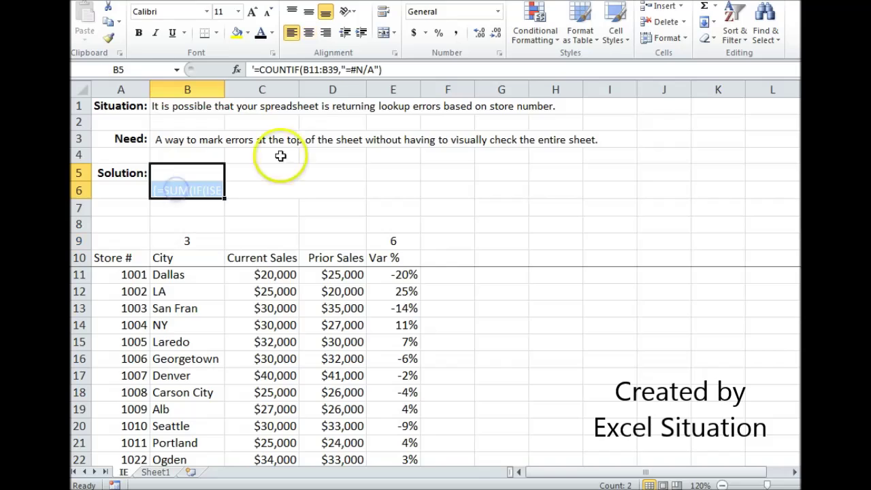
{"action": "left_click", "coordinate": [262, 34]}
{"action": "left_click", "coordinate": [128, 189]}
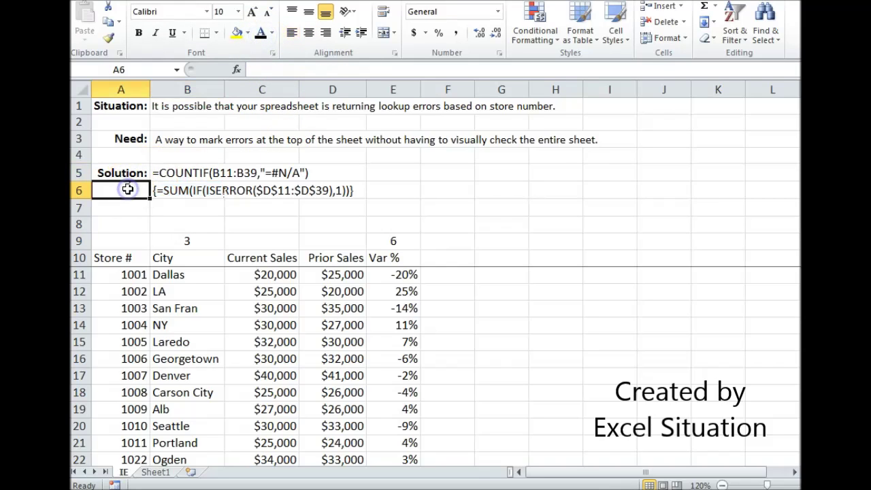
{"action": "left_click", "coordinate": [129, 139]}
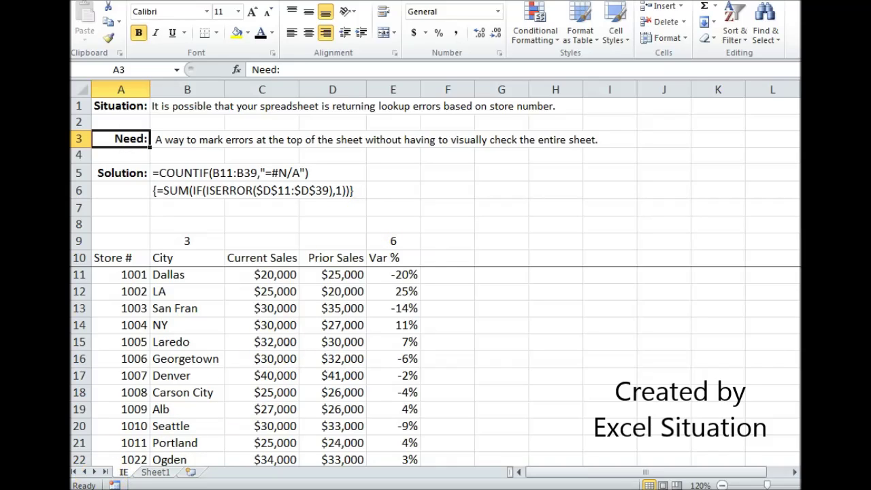